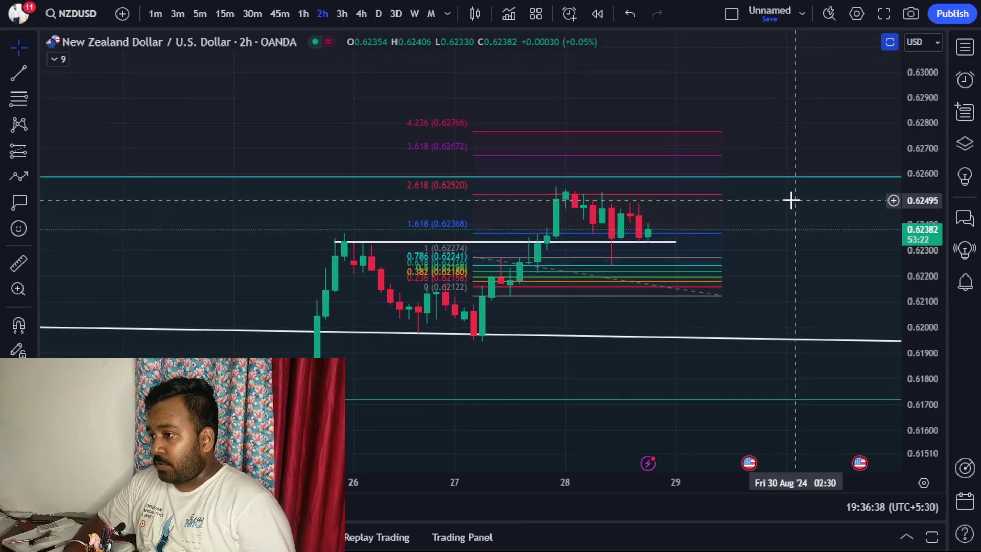
Step: Examine the NZDUSD price action on the 2-hour chart and change the interval to 1 hour
double_click(924, 217)
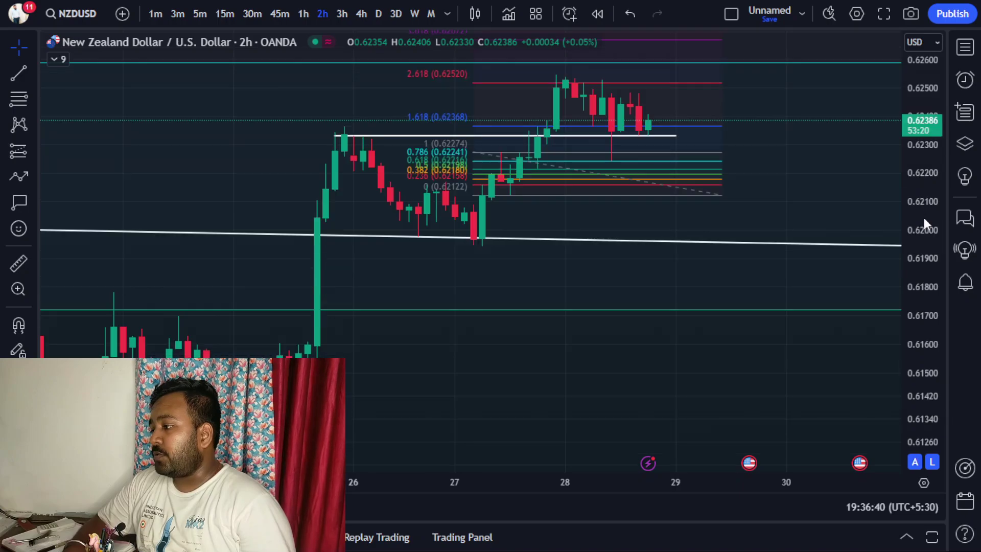
drag(921, 162, 921, 176)
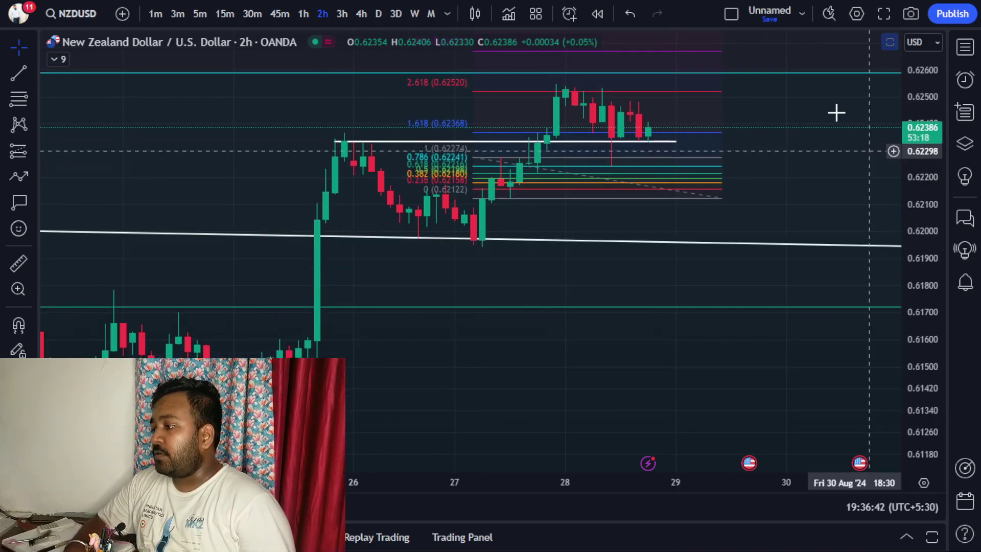
drag(822, 120, 810, 175)
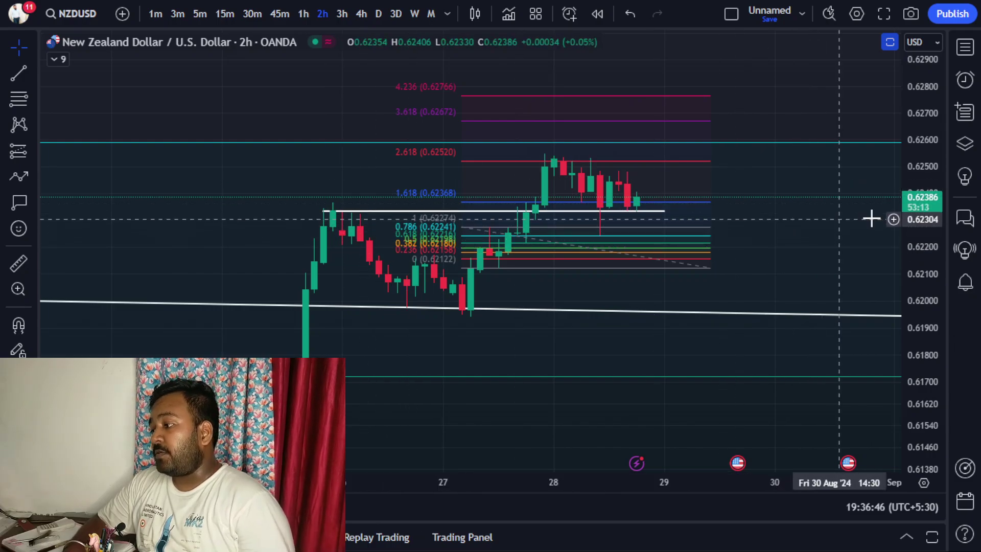
drag(925, 243, 927, 217)
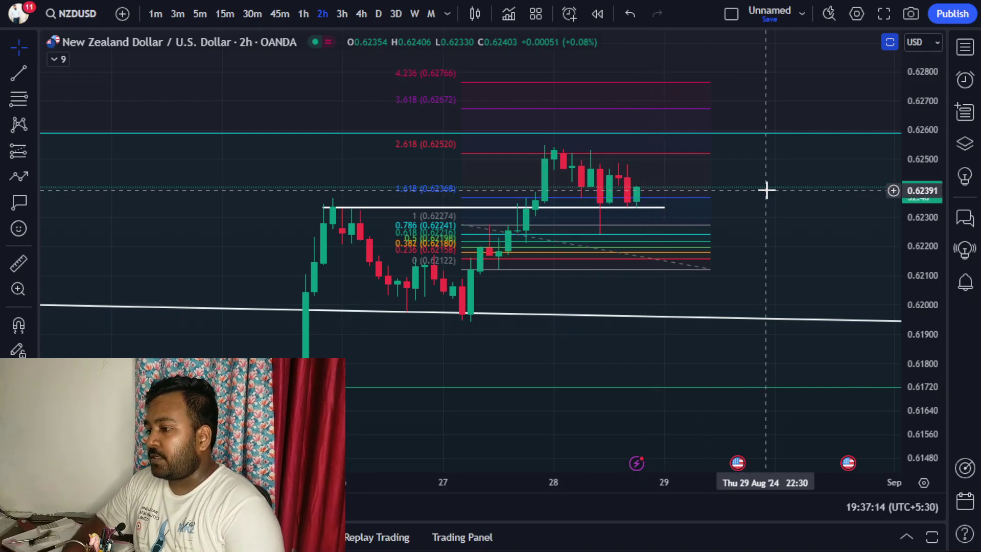
text(1h)
key(Return)
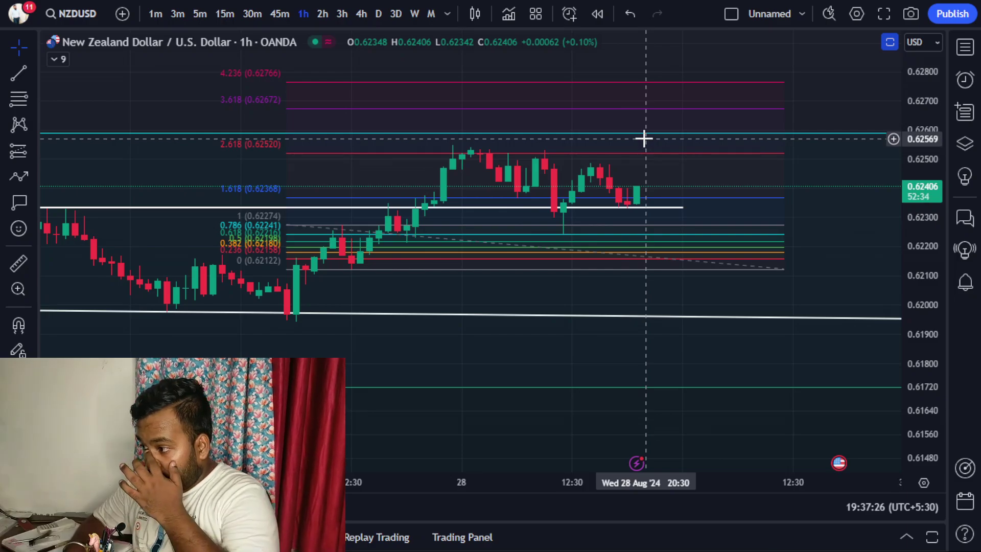
Step: Change the NZDUSD chart interval to 30 minutes and show more of the earlier candles
text(3)
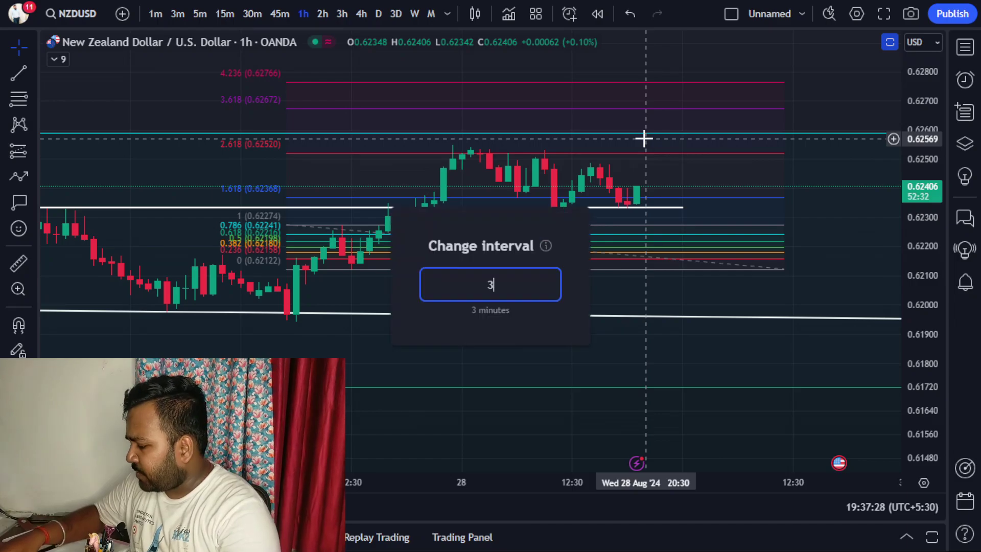
key(Return)
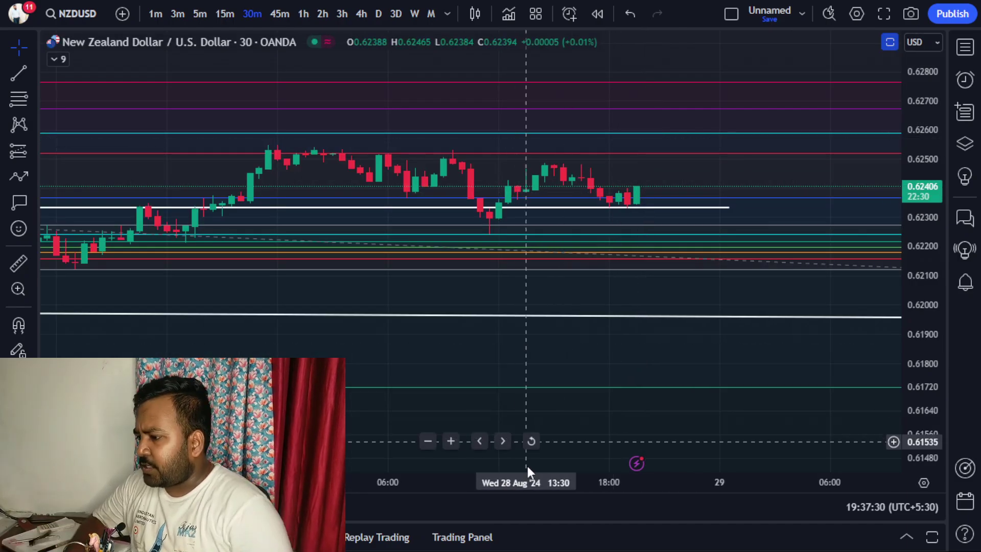
drag(553, 484, 694, 477)
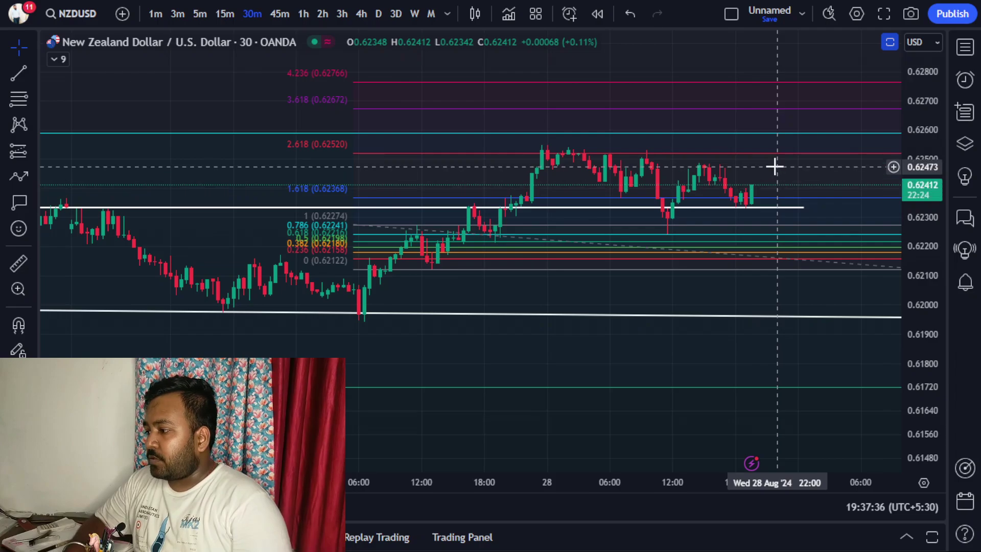
Step: Change the chart interval to 4 hours and examine the recent candles around the small Fibonacci drawing
text(4h)
key(Return)
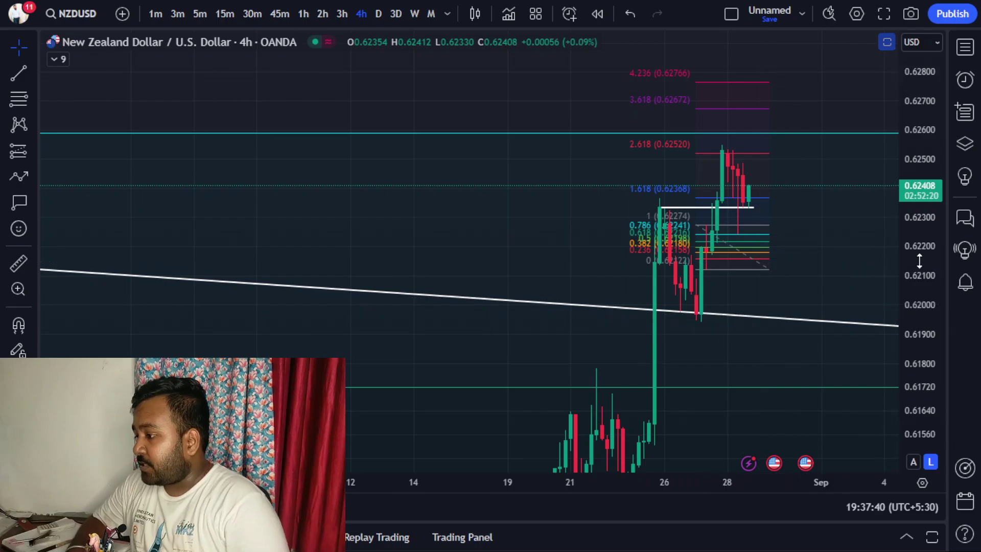
double_click(919, 261)
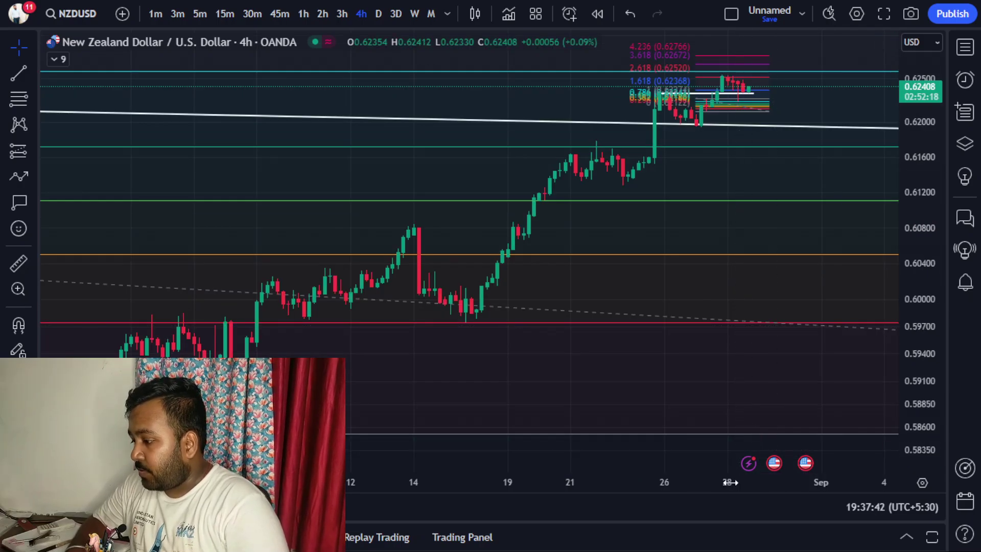
drag(707, 483, 556, 491)
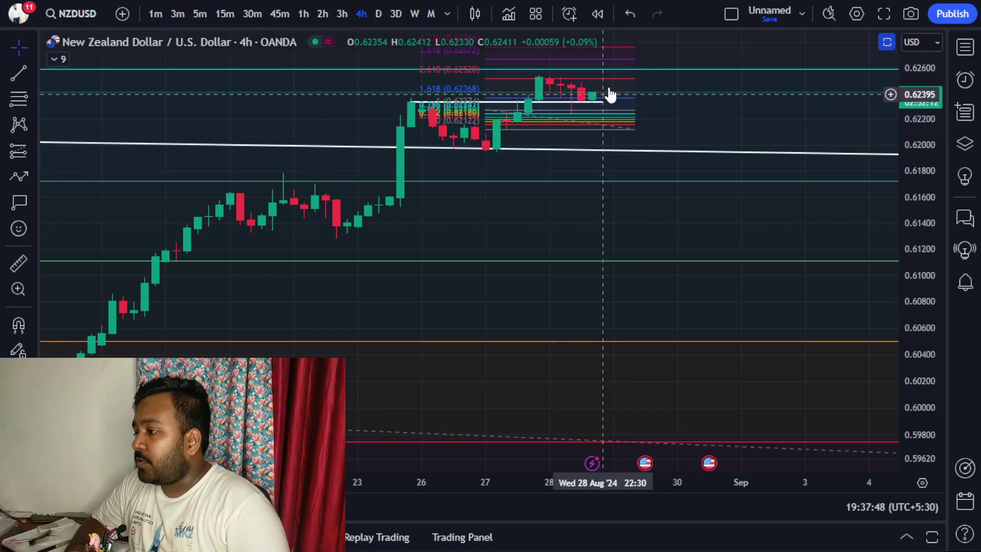
click(623, 108)
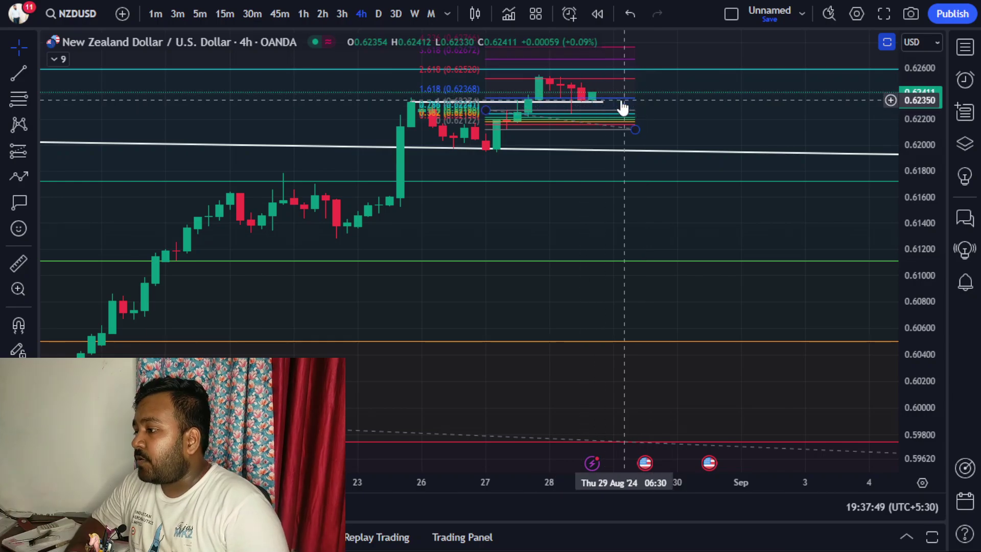
click(610, 75)
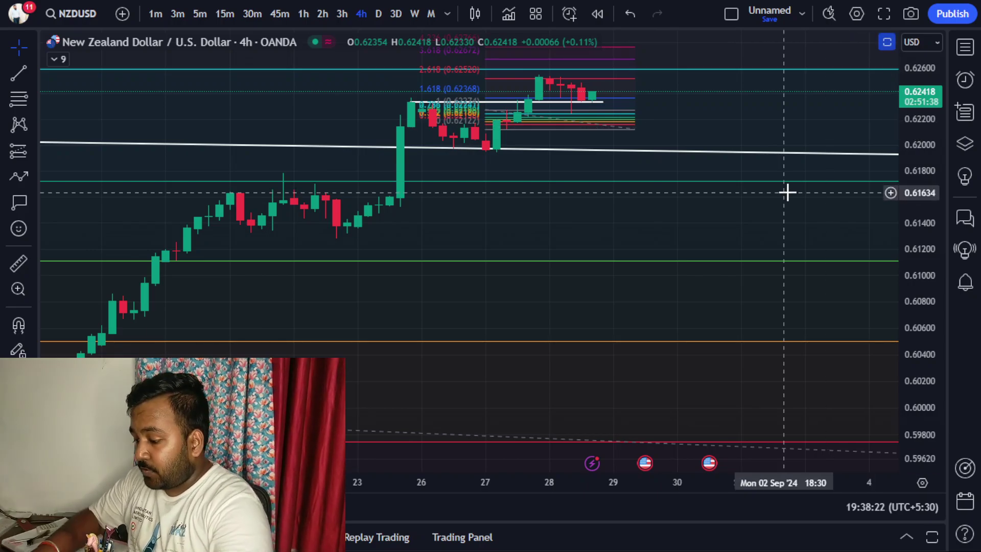
Step: Leave full screen, switch to the Exness web terminal and search the instruments for nzdusd
key(F11)
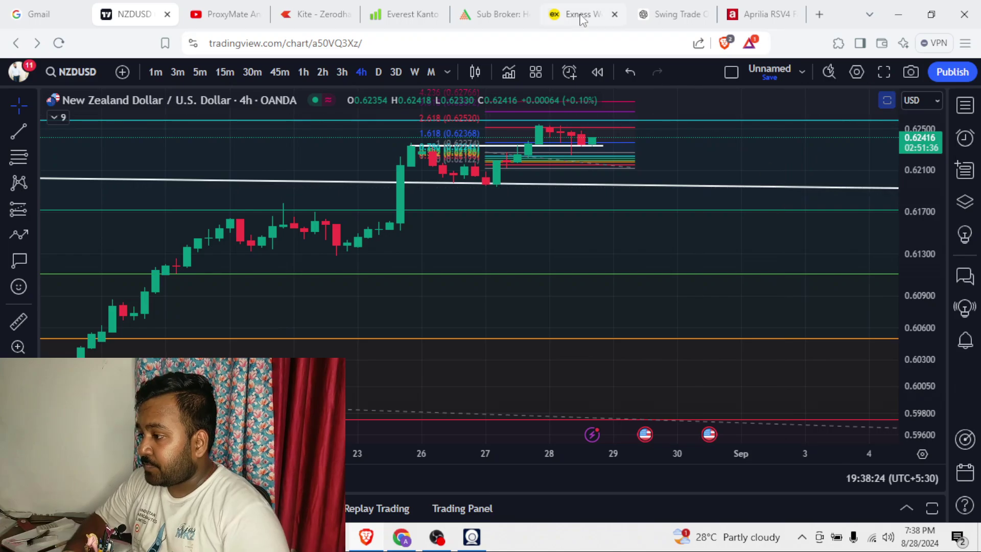
click(580, 14)
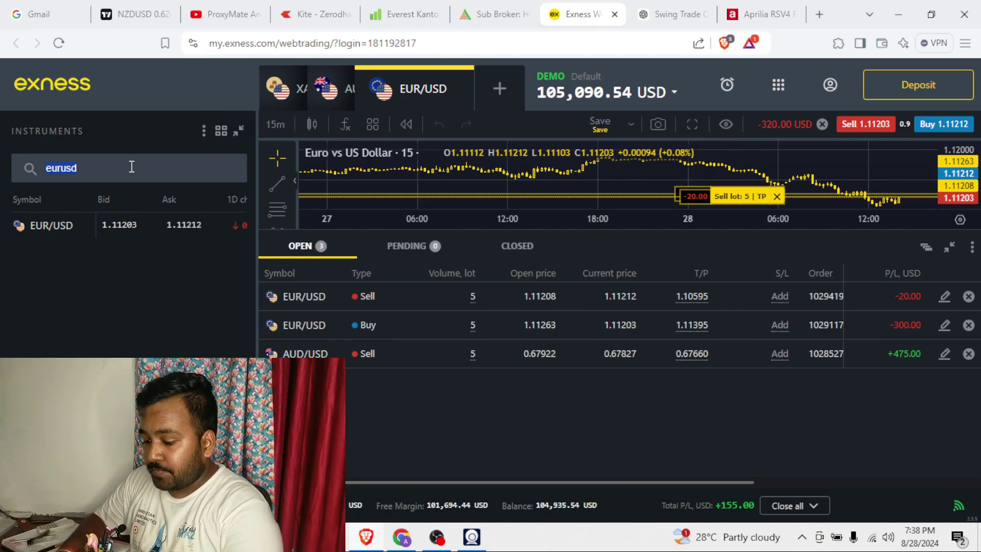
text(nzd)
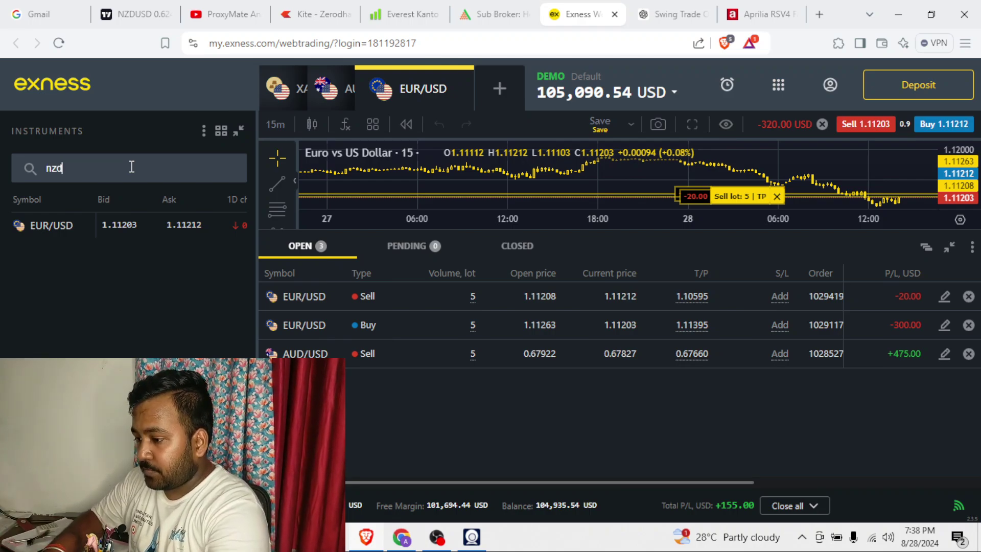
text(usd)
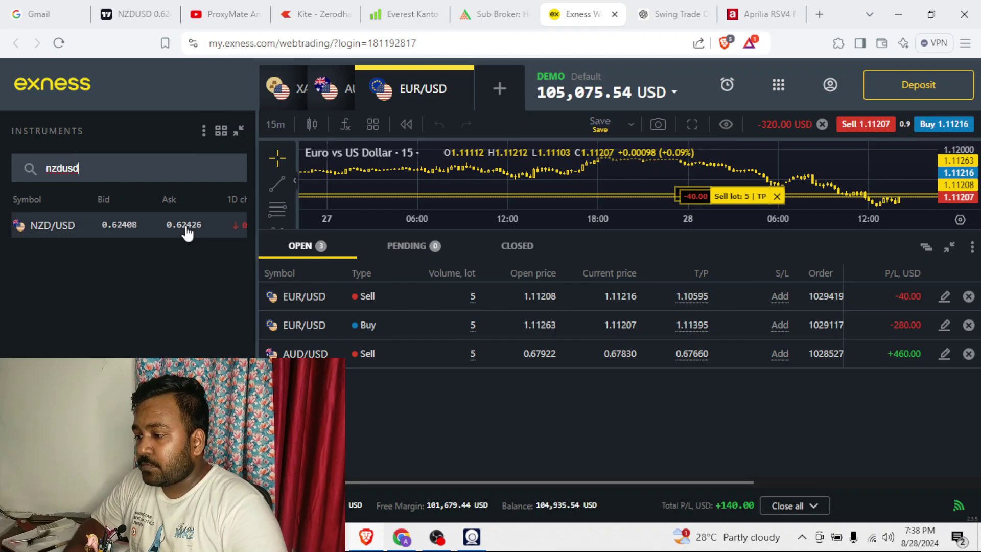
Step: Place a market buy order for NZD/USD with a volume of 5 lots
click(187, 230)
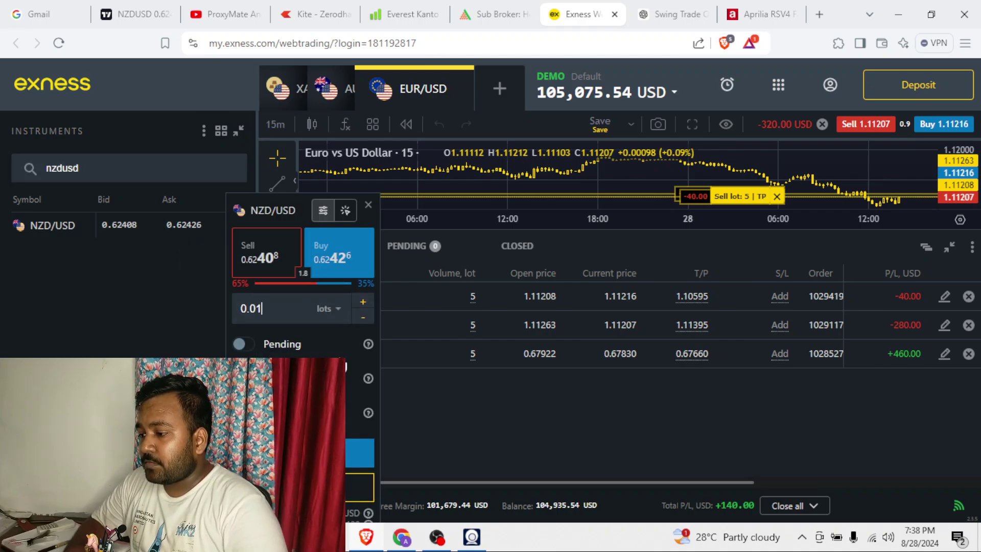
click(313, 318)
key(BackSpace)
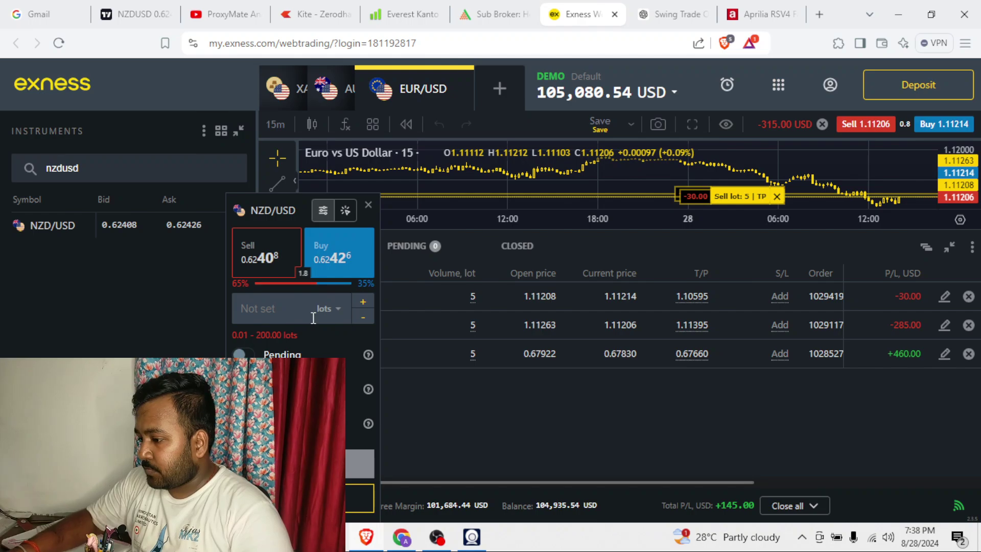
text(5)
key(Return)
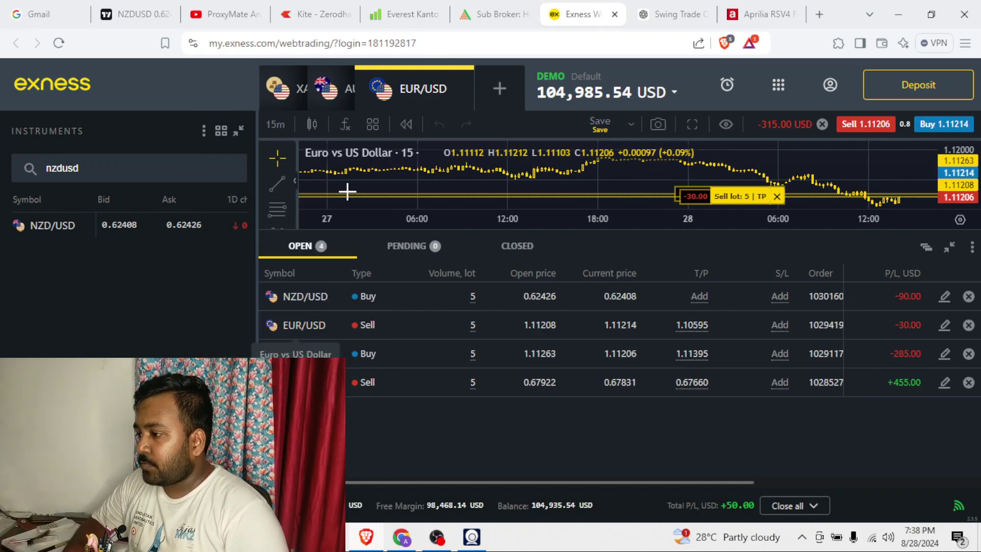
Step: Return to the TradingView chart and examine NZDUSD on the 1-day and 1-week intervals
click(134, 14)
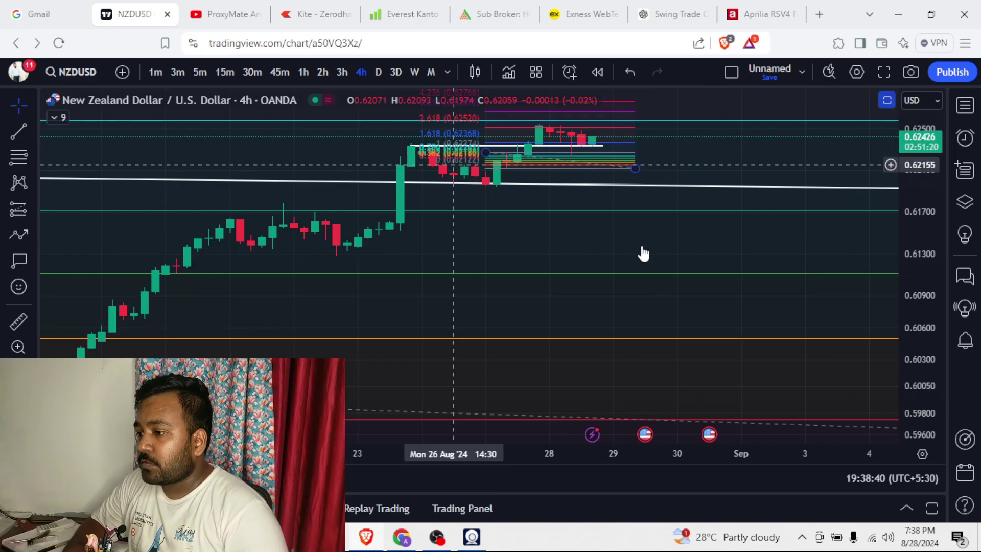
text(1D)
key(Return)
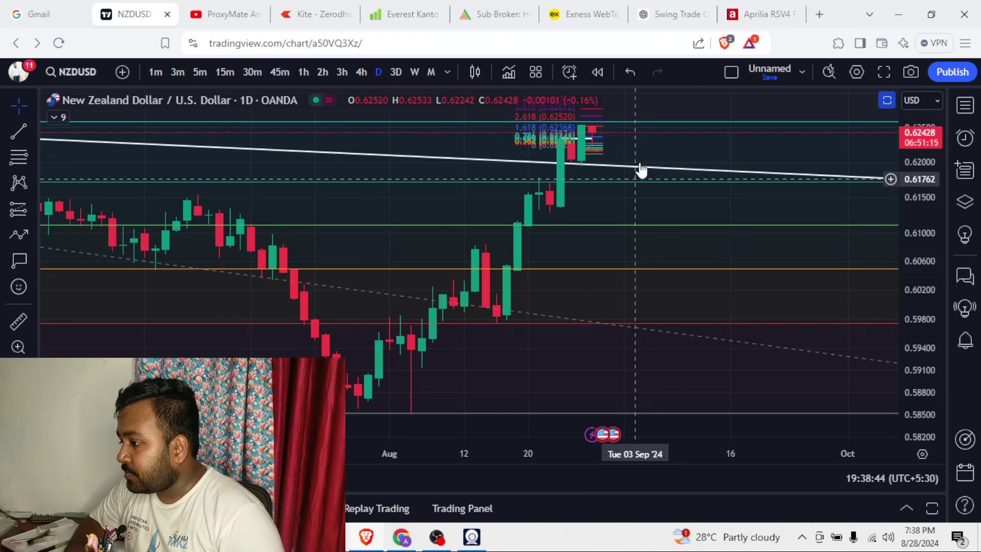
text(1W)
key(Return)
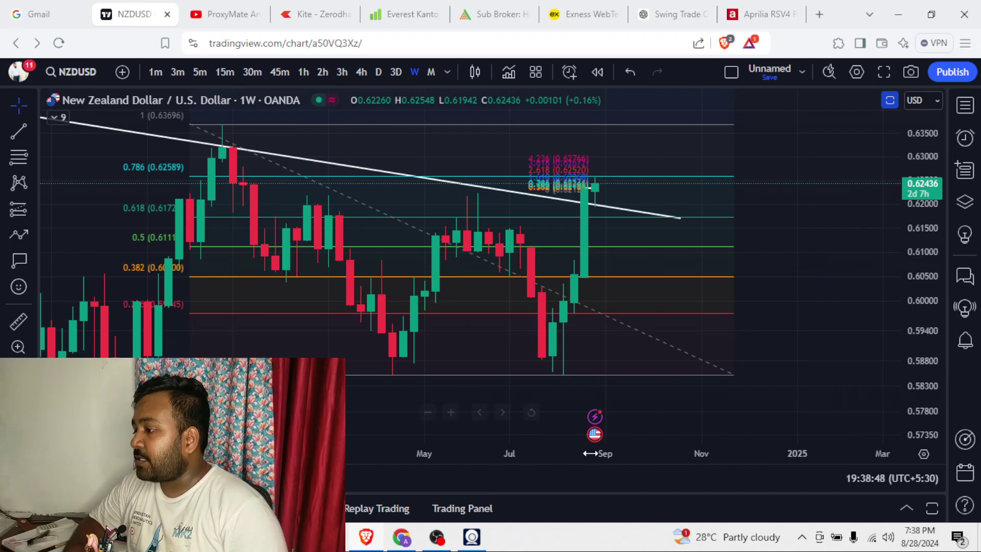
drag(596, 454, 661, 453)
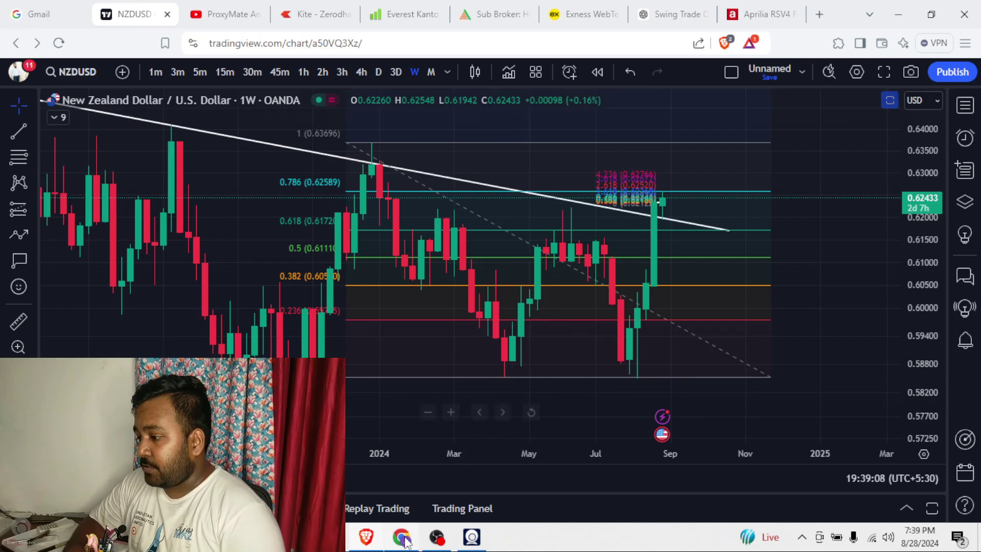
Step: Switch to the Exness terminal and set the take profit of the open NZD/USD buy position to 0.62575
click(571, 7)
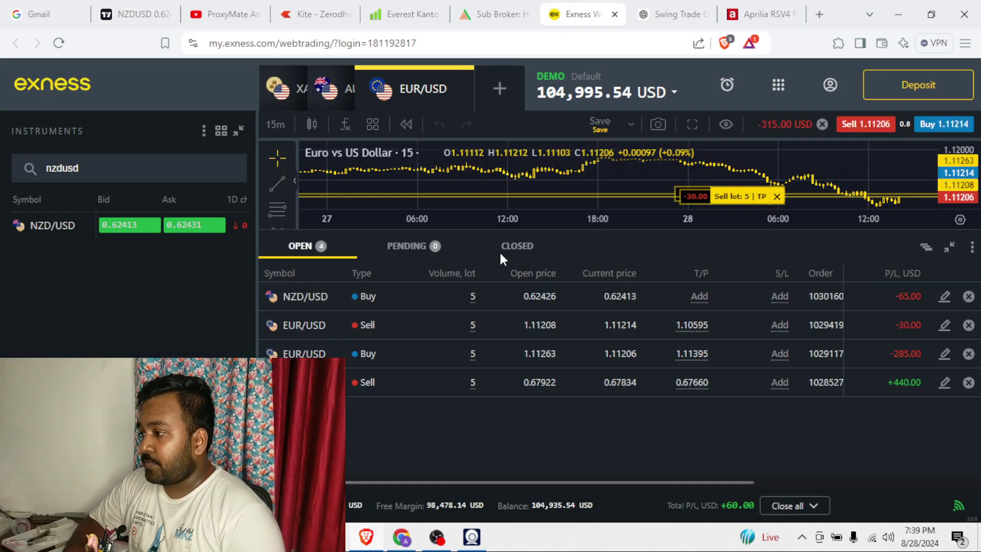
click(699, 296)
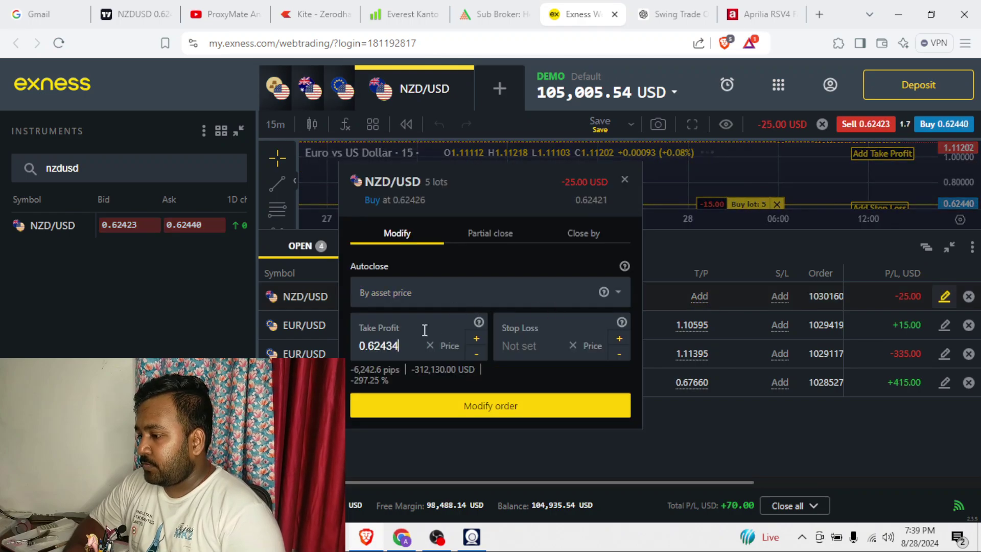
key(BackSpace)
key(BackSpace)
key(BackSpace)
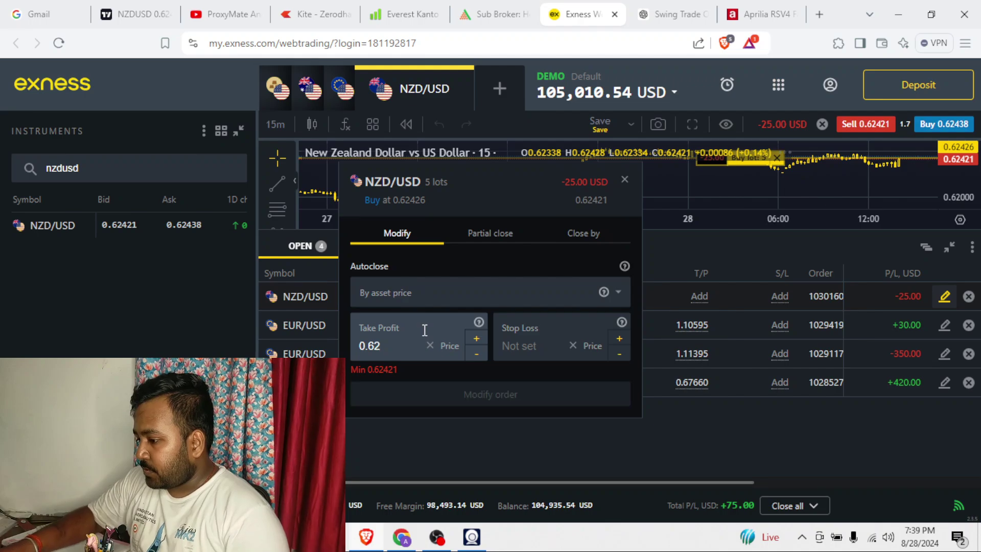
text(575)
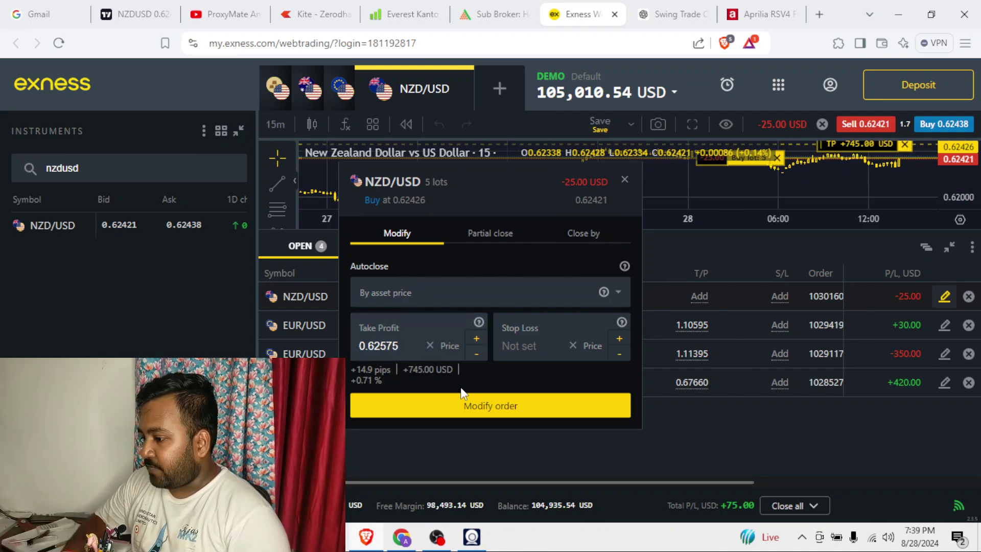
click(476, 404)
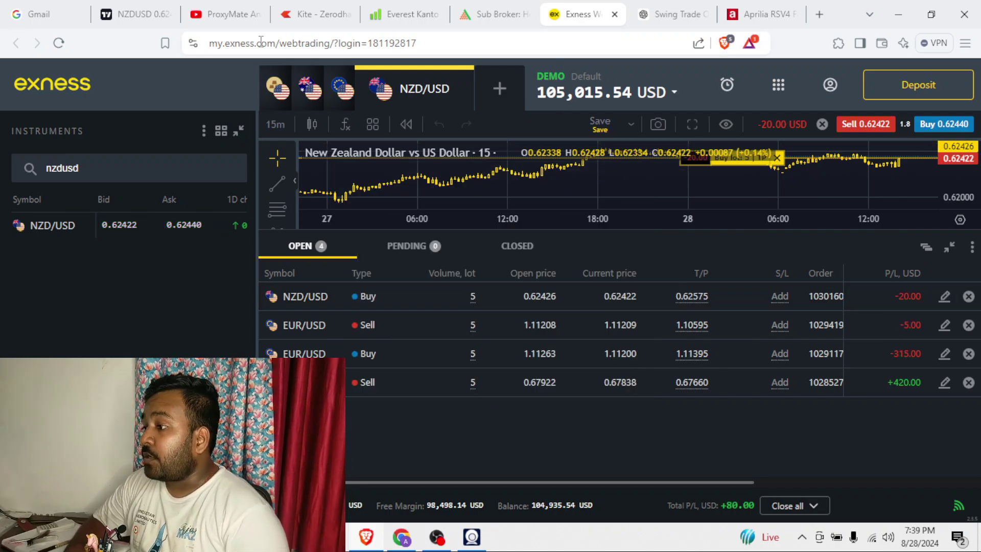
Step: Return to the TradingView chart and show it full screen with the surrounding panels hidden
click(145, 24)
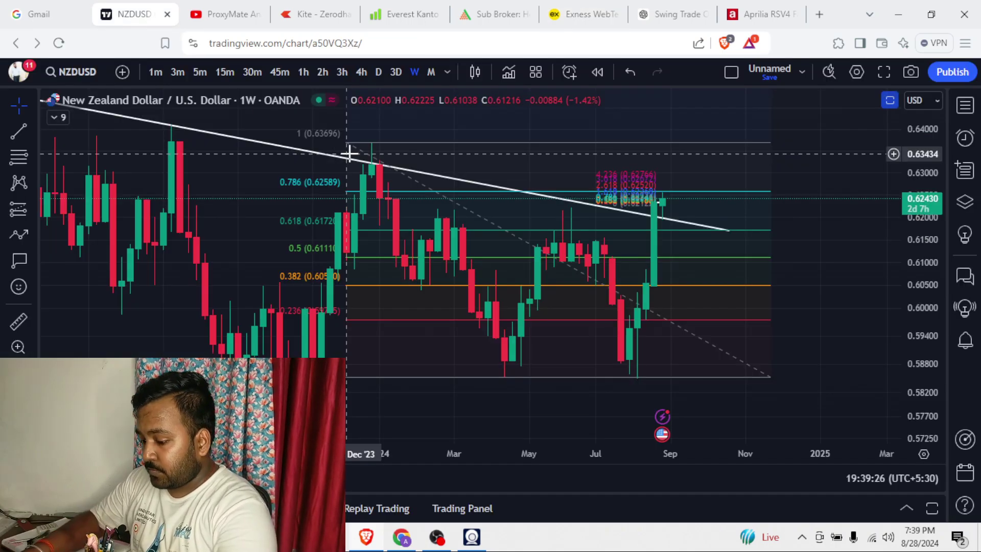
key(F11)
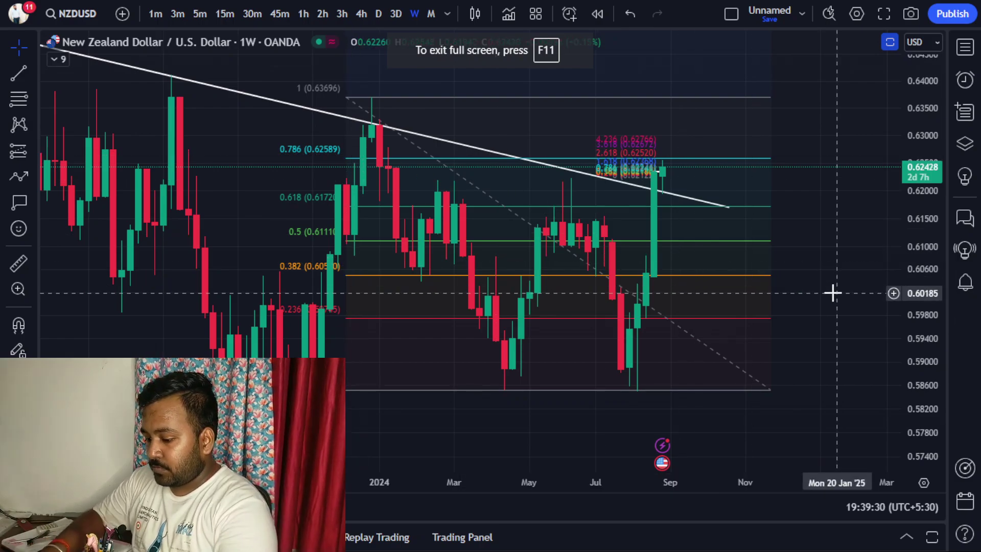
key(shift+f)
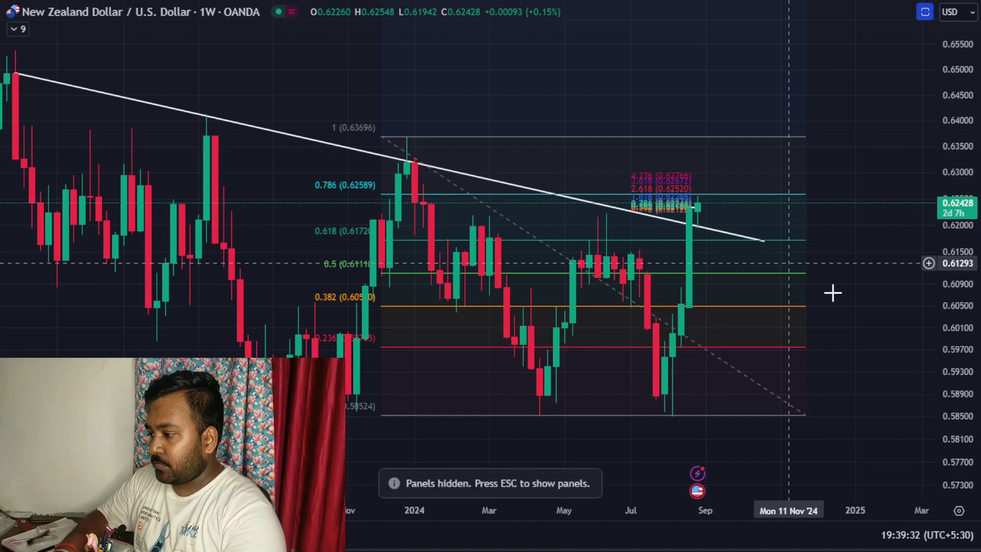
Step: View the NZDUSD chart on the 15-minute interval, followed by the 1-hour interval
text(15)
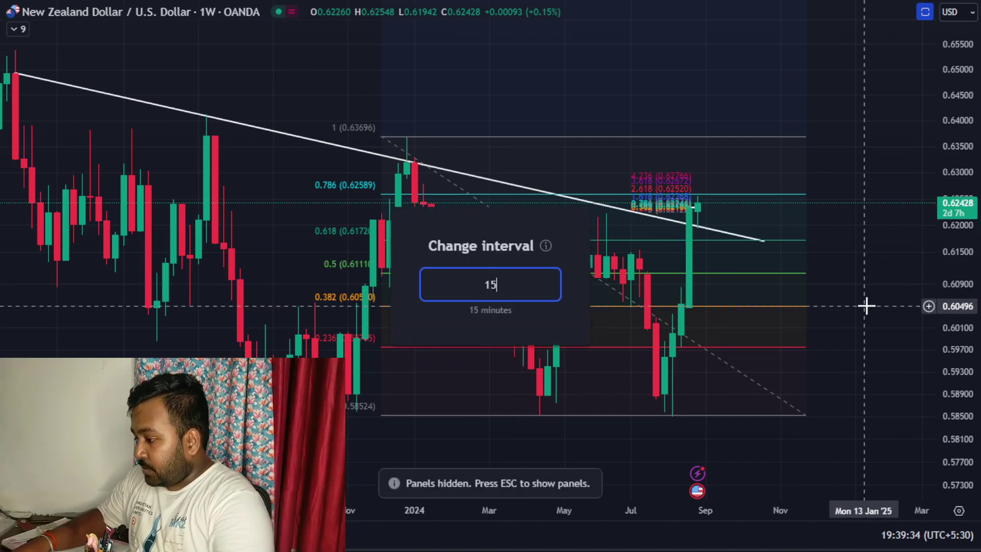
key(Return)
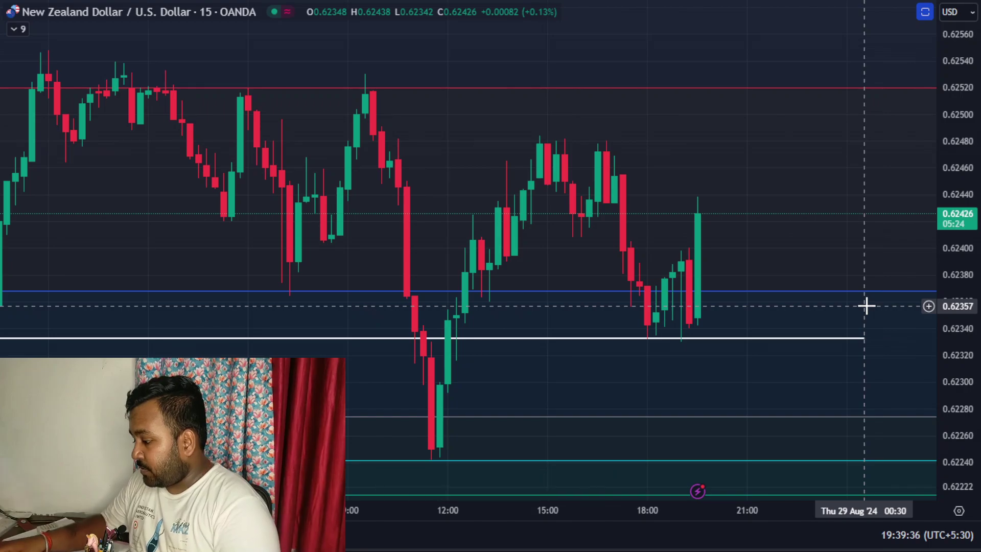
text(1h)
key(Return)
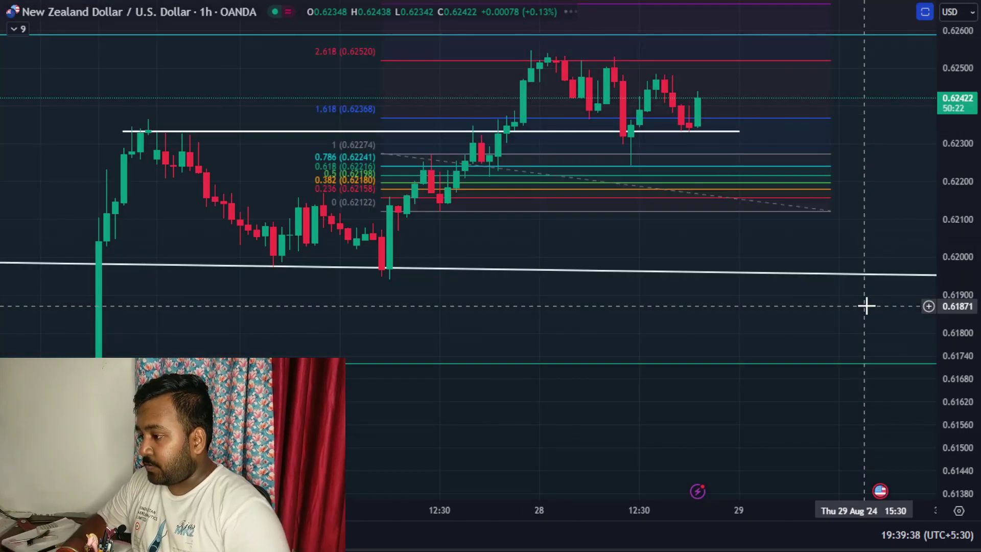
Step: View the NZDUSD chart on the 15-minute interval, followed by the 2-hour interval
text(15)
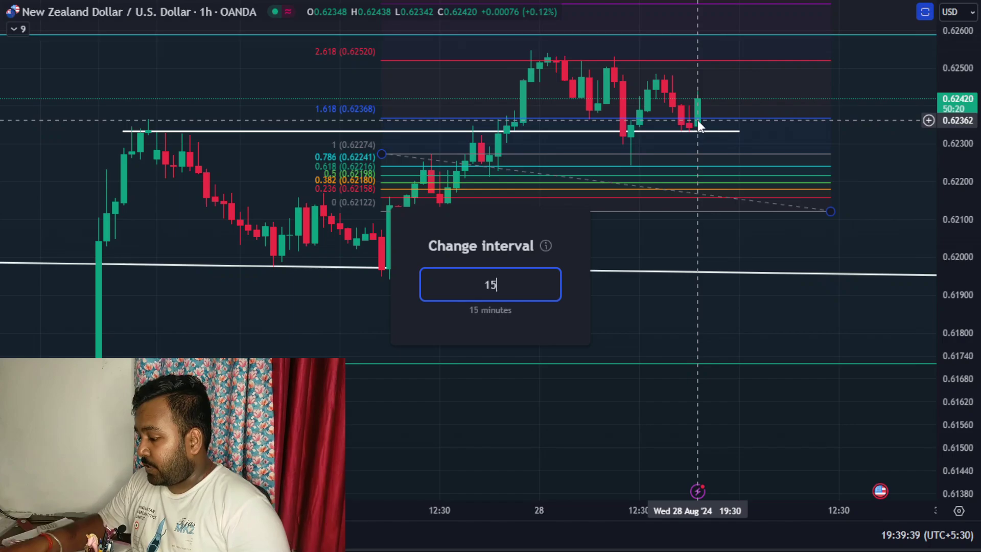
key(Return)
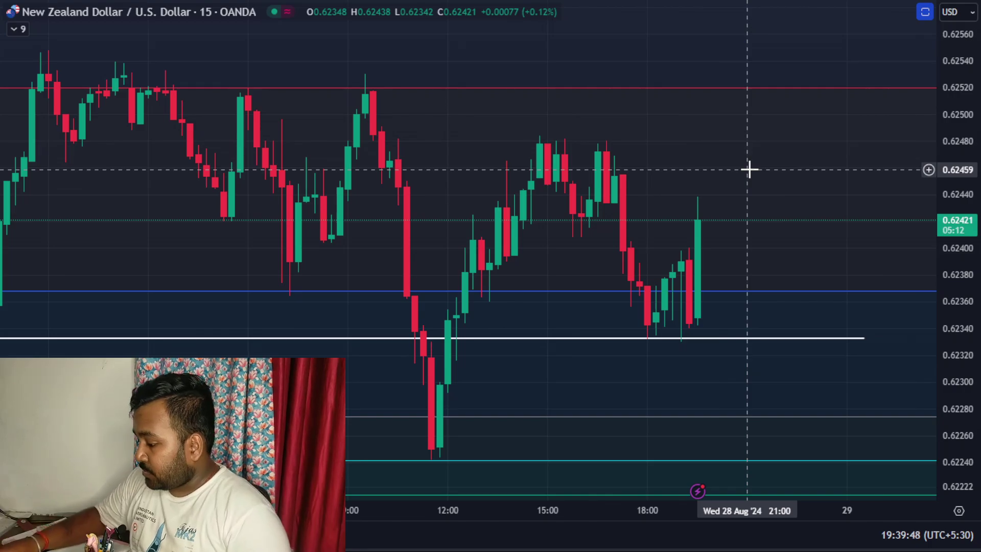
text(2h)
key(Return)
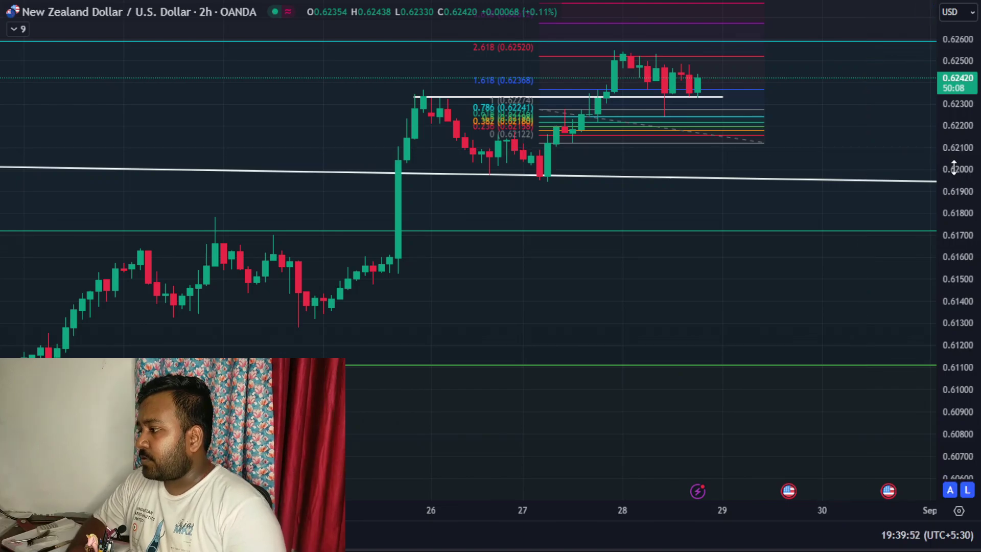
drag(876, 142, 858, 308)
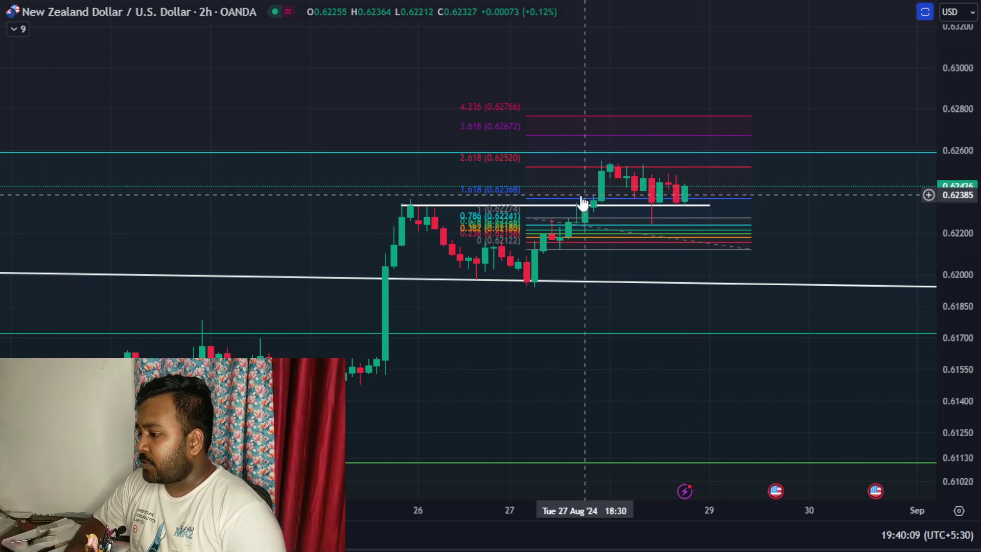
Step: Bring back the chart's surrounding panels and draw a horizontal trend line at 0.62552 from 27 Aug 18:30 to 30 Aug 12:30
key(Escape)
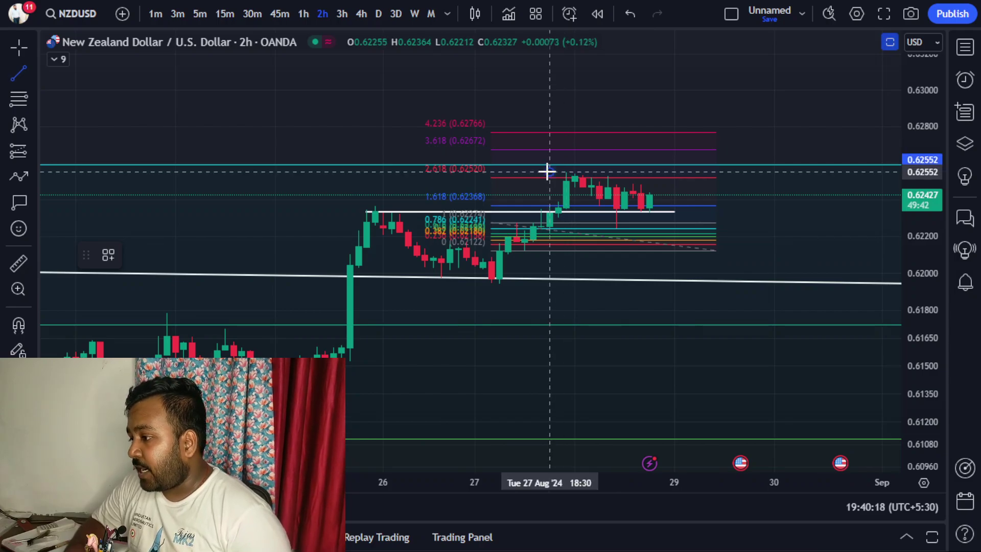
click(548, 171)
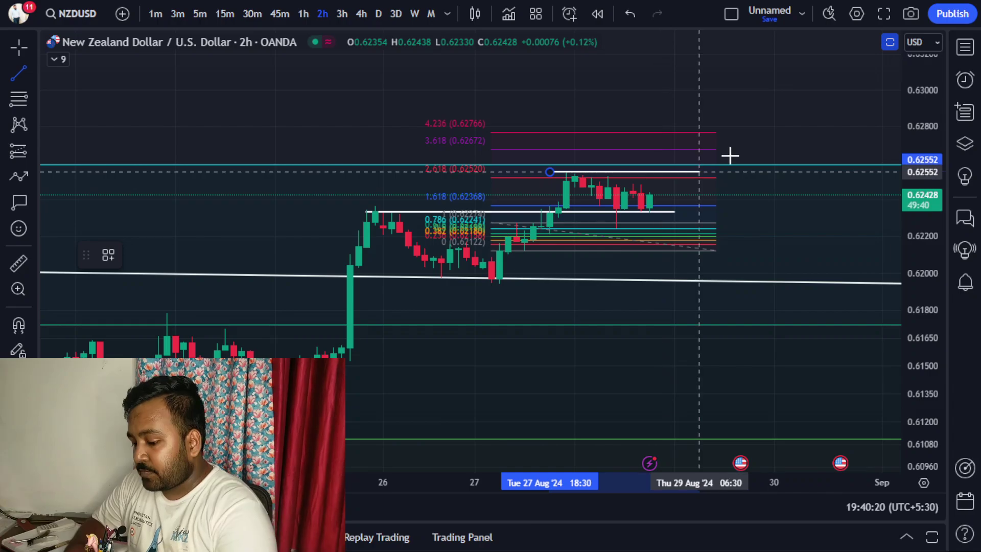
click(822, 169)
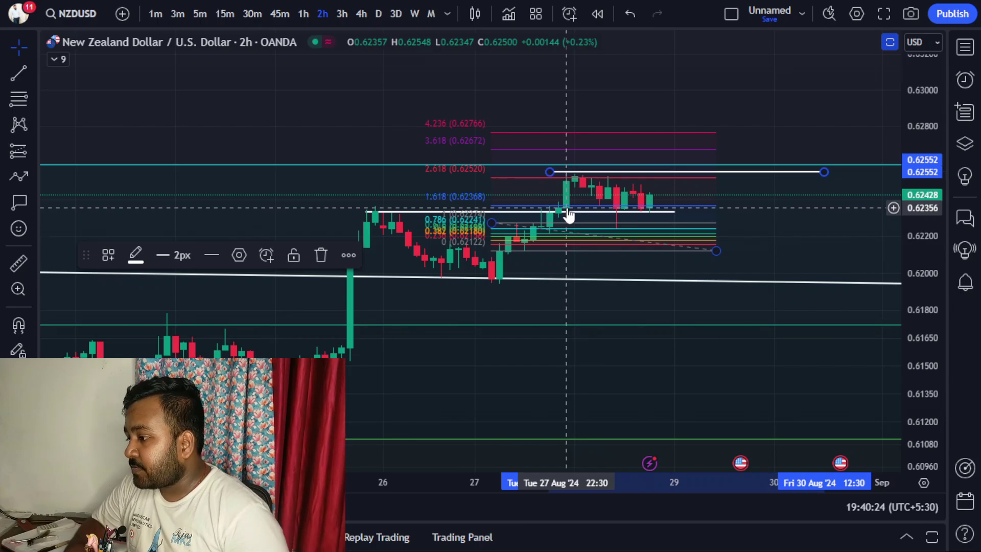
Step: Set the price coordinates of both end points of the new trend line to 0.62548
click(677, 168)
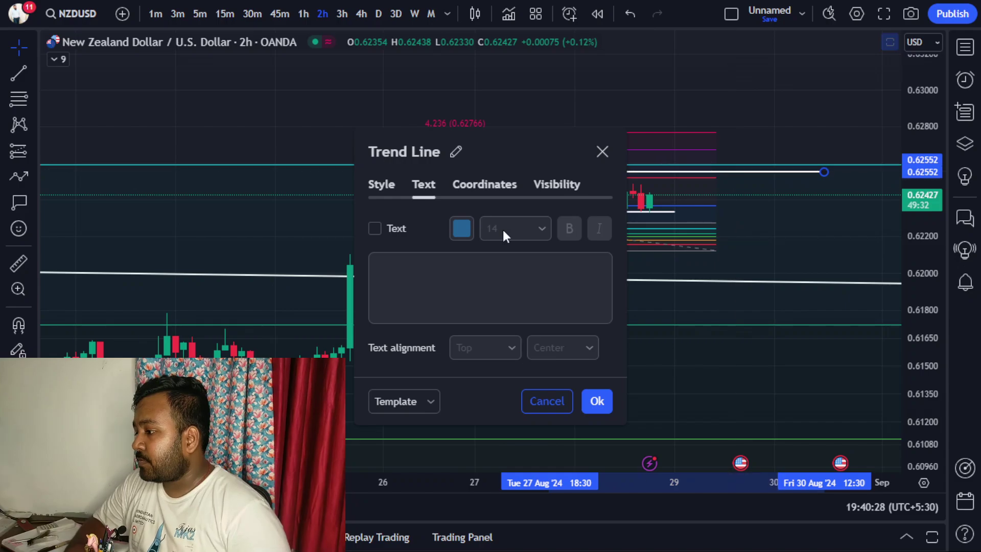
click(485, 185)
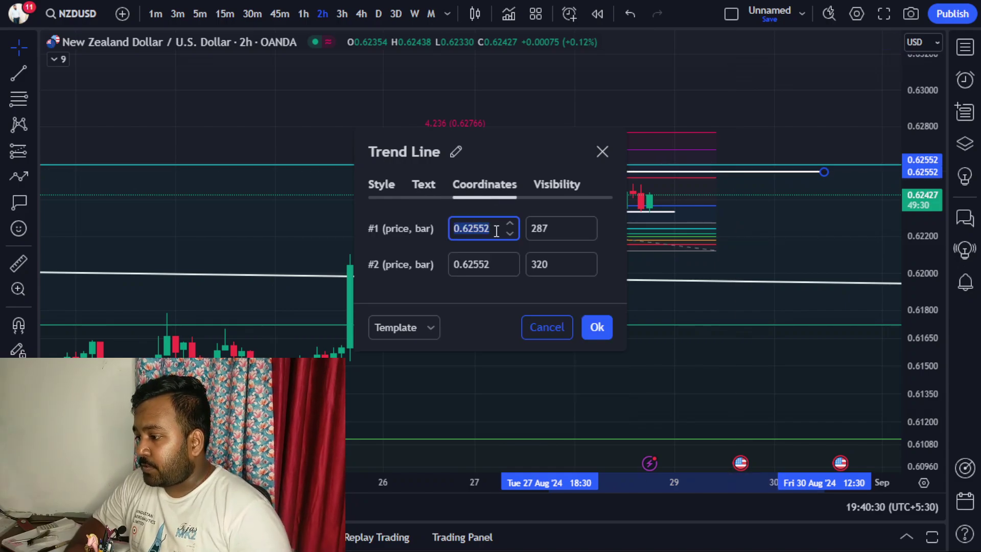
key(Down)
key(Down)
key(Down)
key(Down)
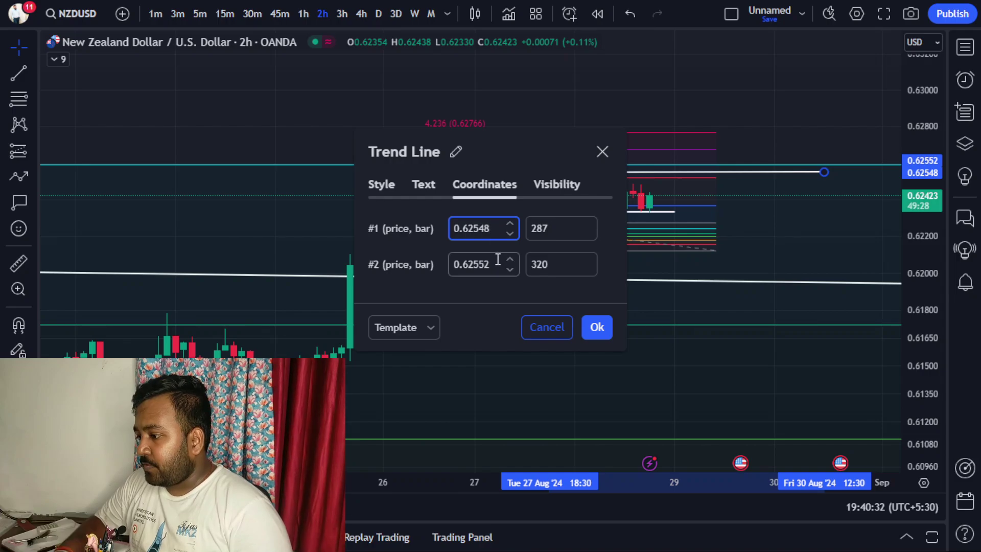
click(498, 260)
key(Down)
key(Down)
key(Down)
key(Down)
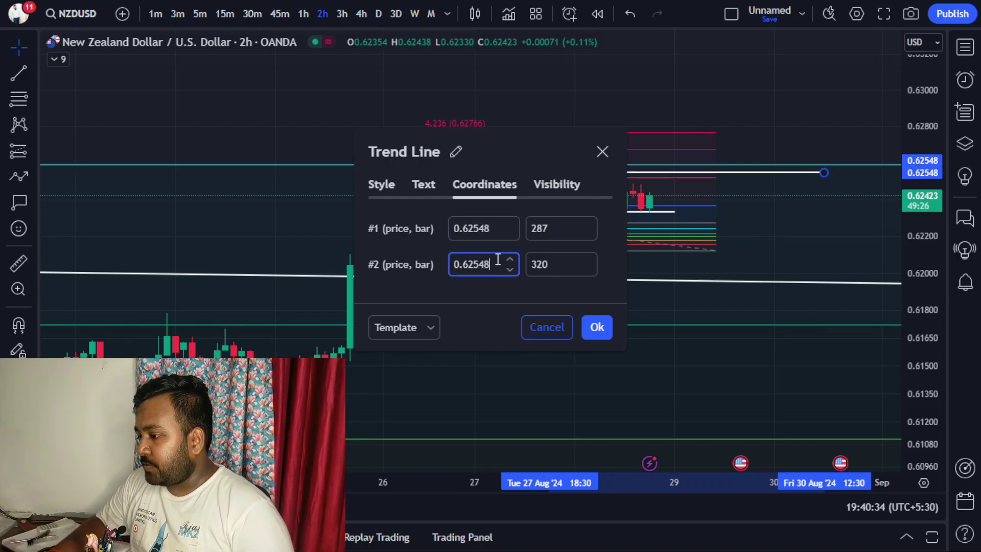
click(595, 327)
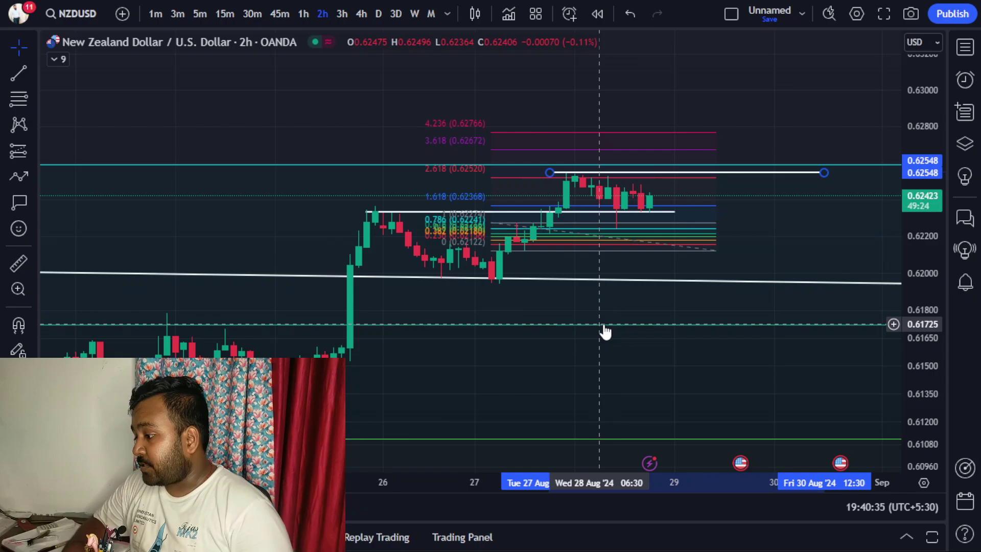
click(697, 291)
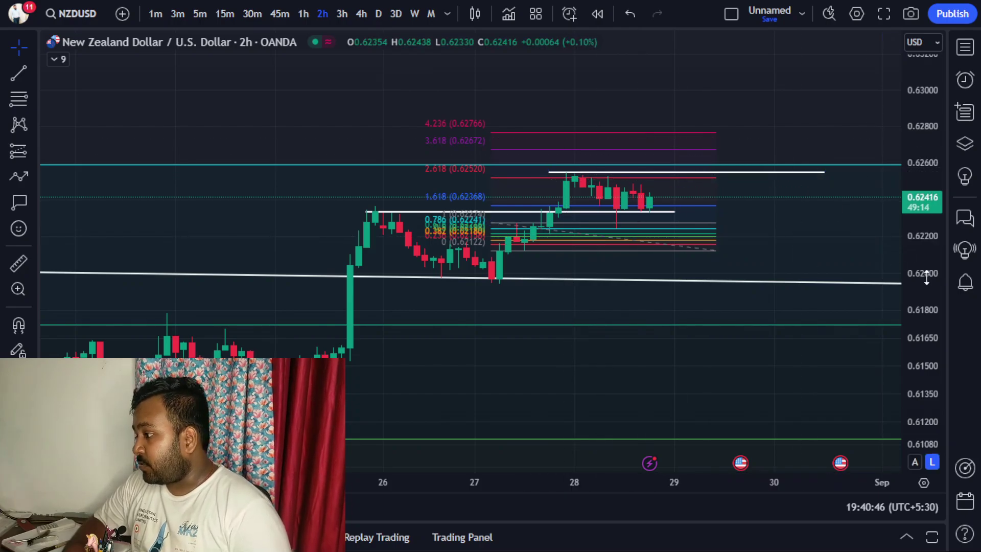
Step: Examine NZDUSD on the 15-minute, 4-hour and 3-hour intervals
scroll(929, 284, up, 2)
text(15)
key(Return)
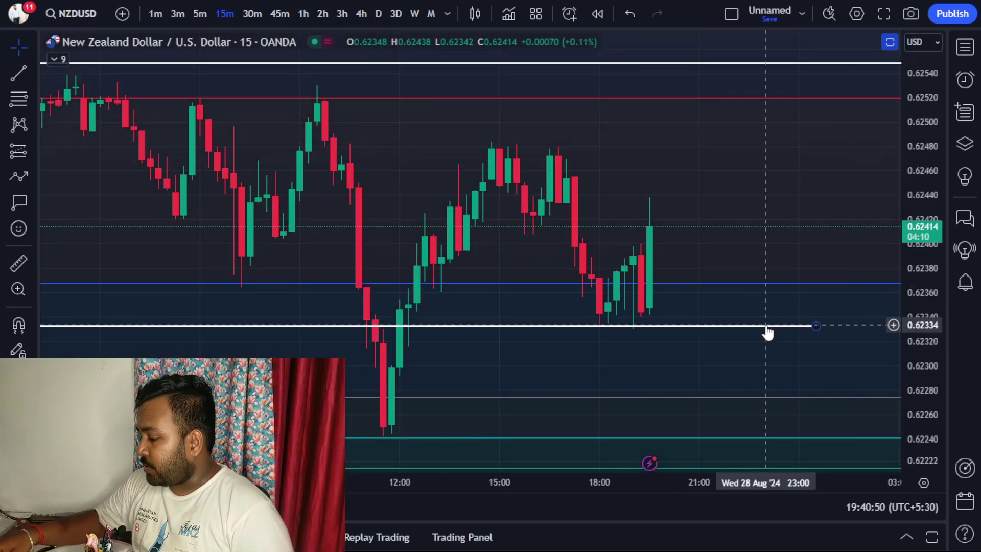
text(4h)
key(Return)
text(3)
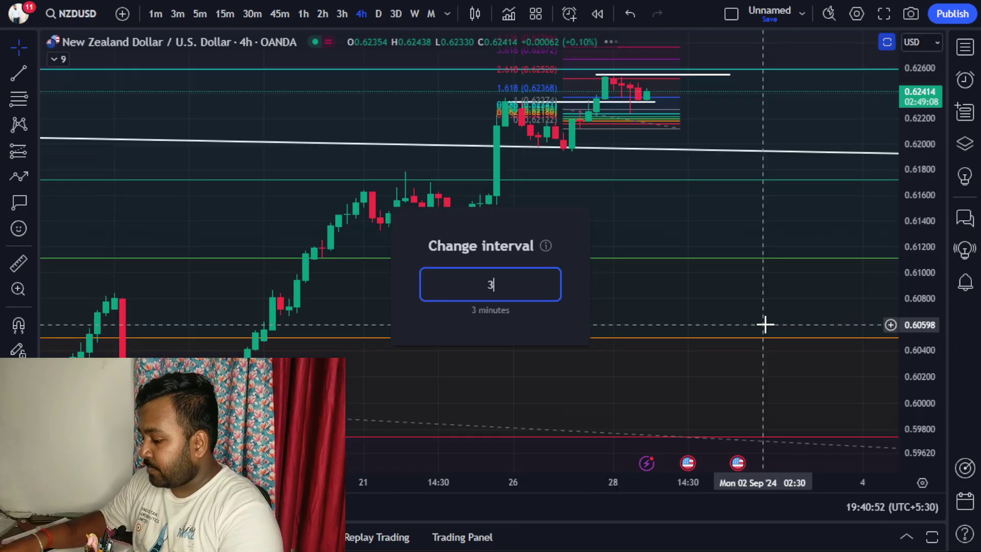
text(h)
key(Return)
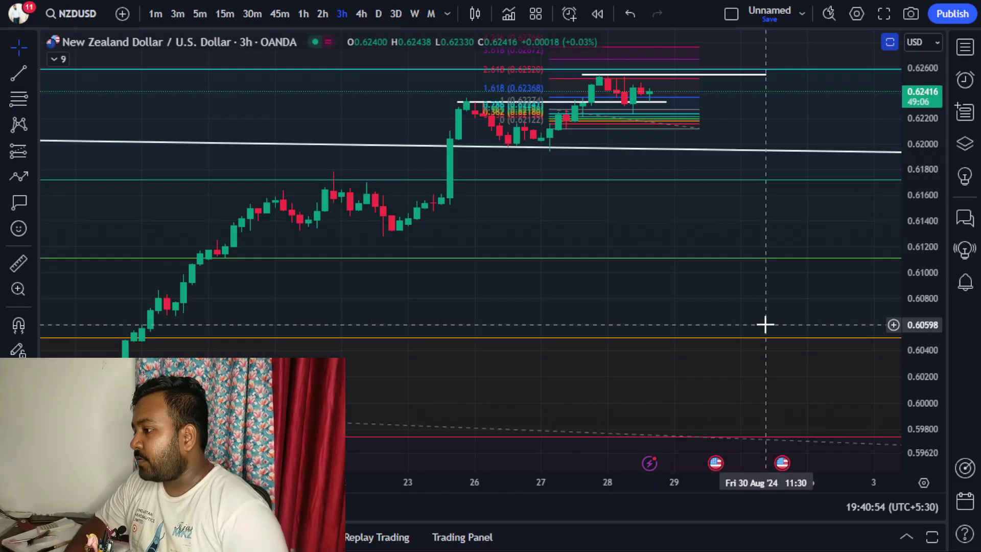
Step: Examine price around the resistance line on the 2-hour interval, followed by the 1-hour interval
text(2h)
key(Return)
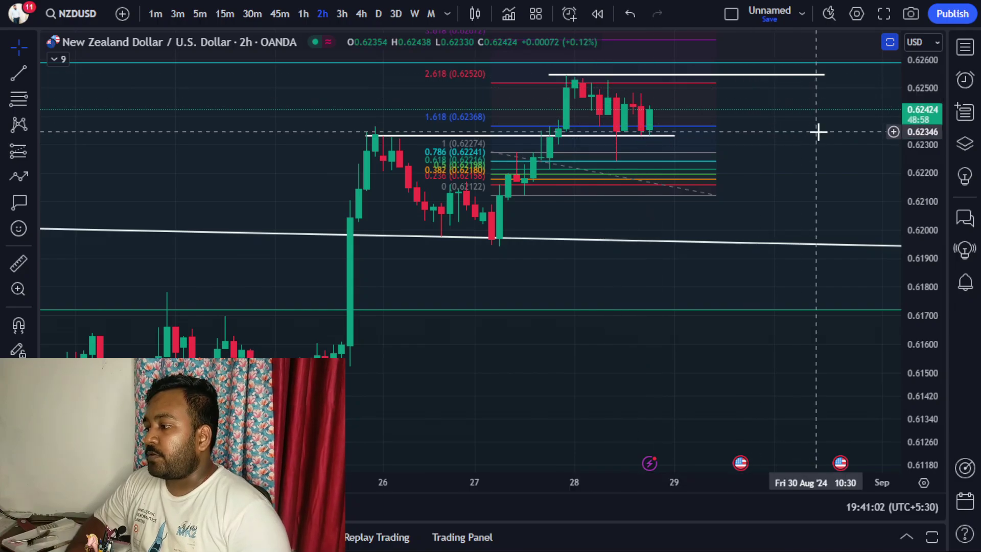
drag(918, 143, 926, 236)
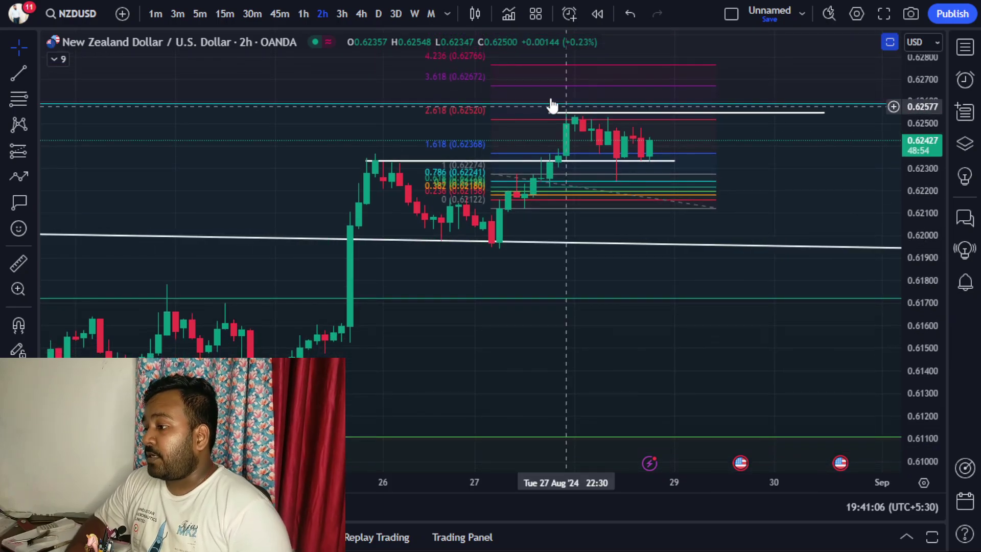
double_click(926, 179)
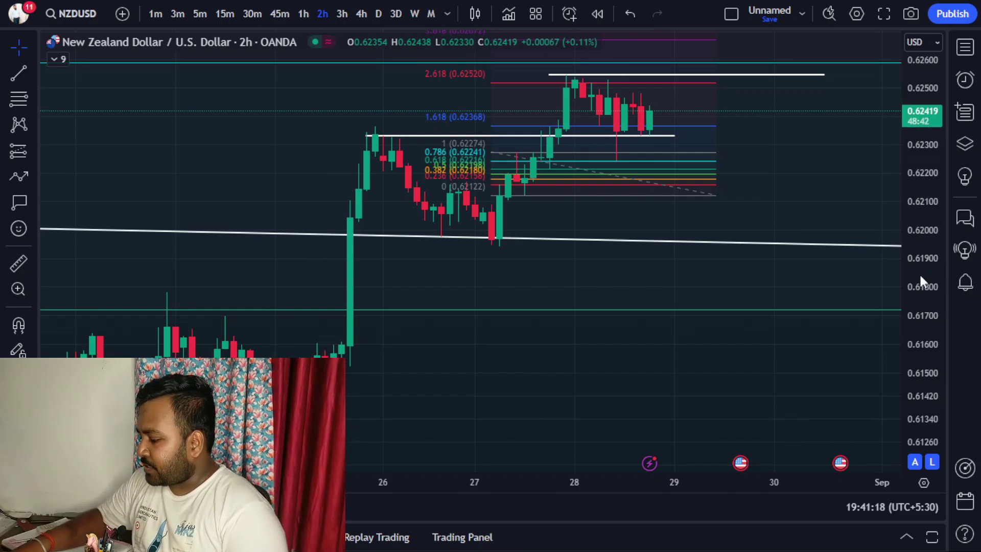
text(60)
key(Return)
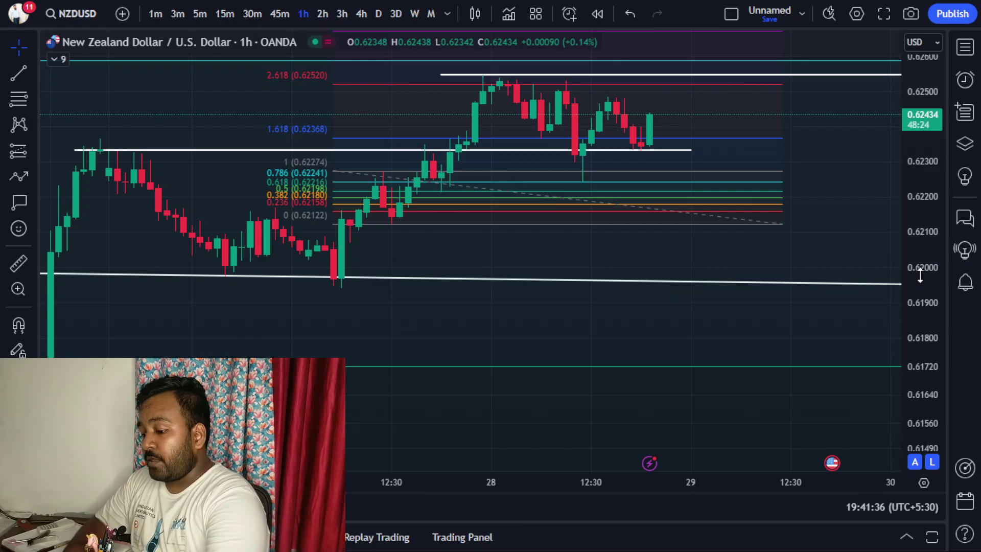
Step: Leave the chart's full-screen view and switch to OBS Studio
key(Escape)
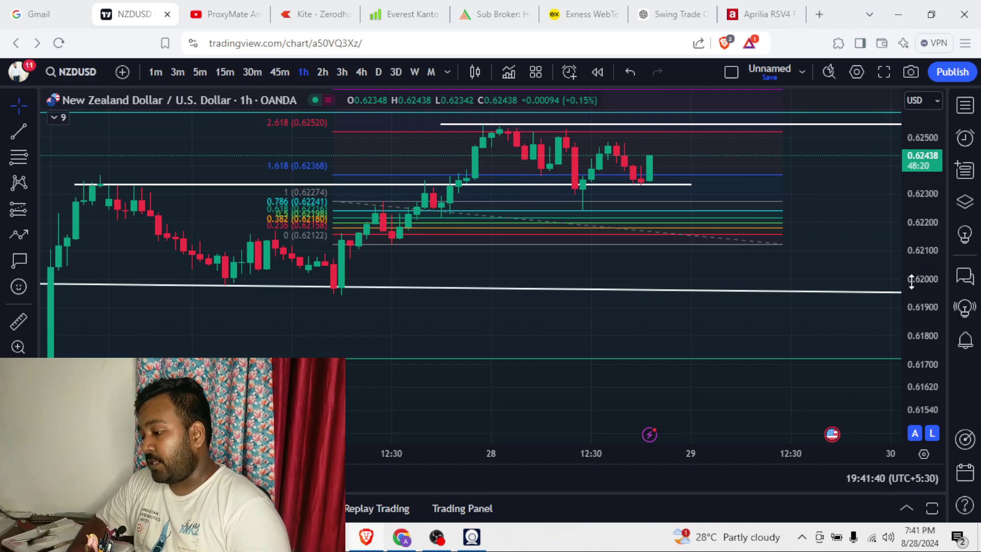
click(437, 538)
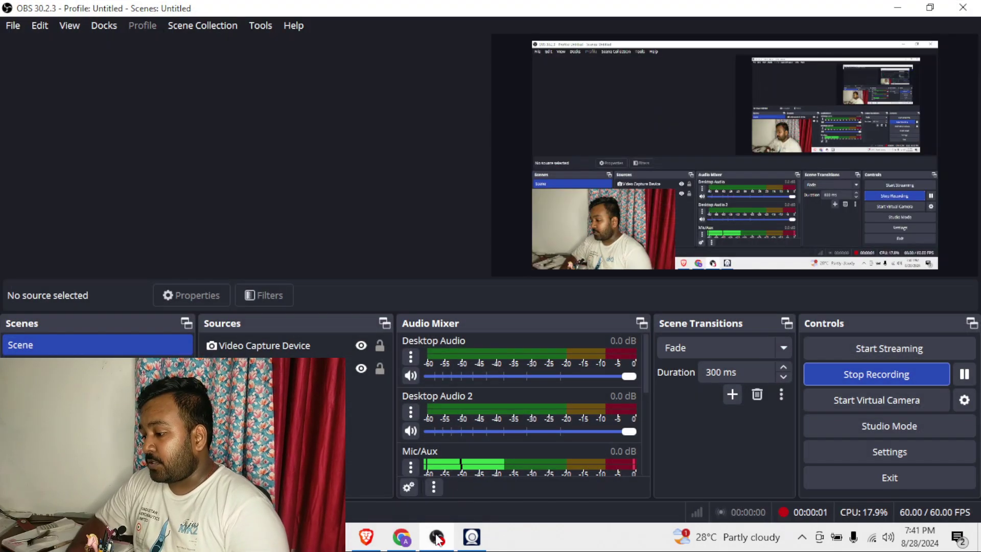